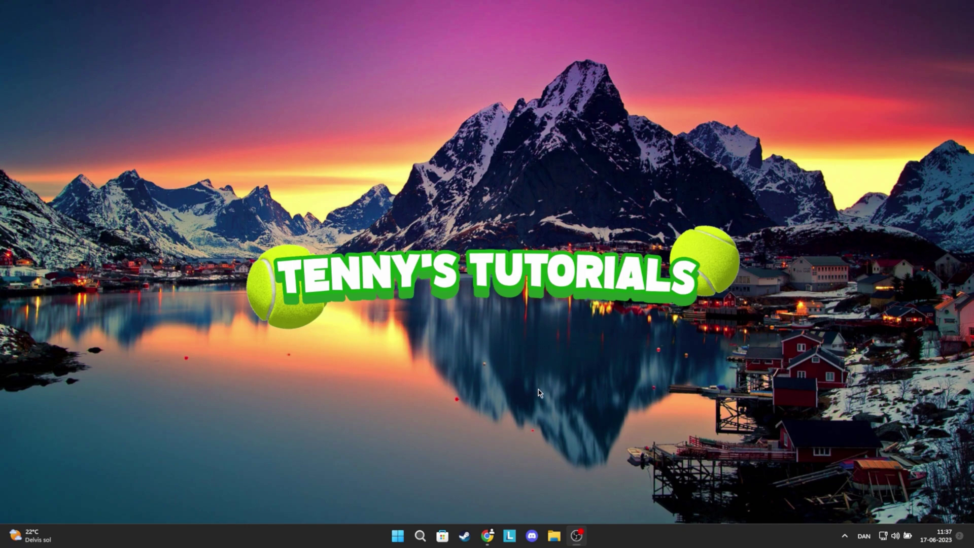
Search the web for winrar and open win-rar.com's Download page listing the WinRAR 6.22 builds.
{"action": "left_click", "coordinate": [484, 543]}
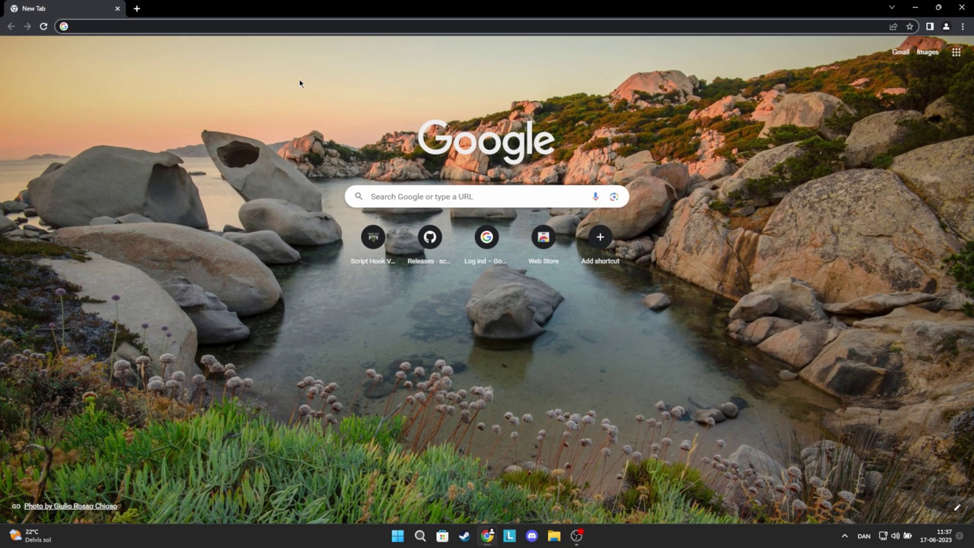
{"action": "type", "text": "winrar"}
{"action": "key", "text": "Return"}
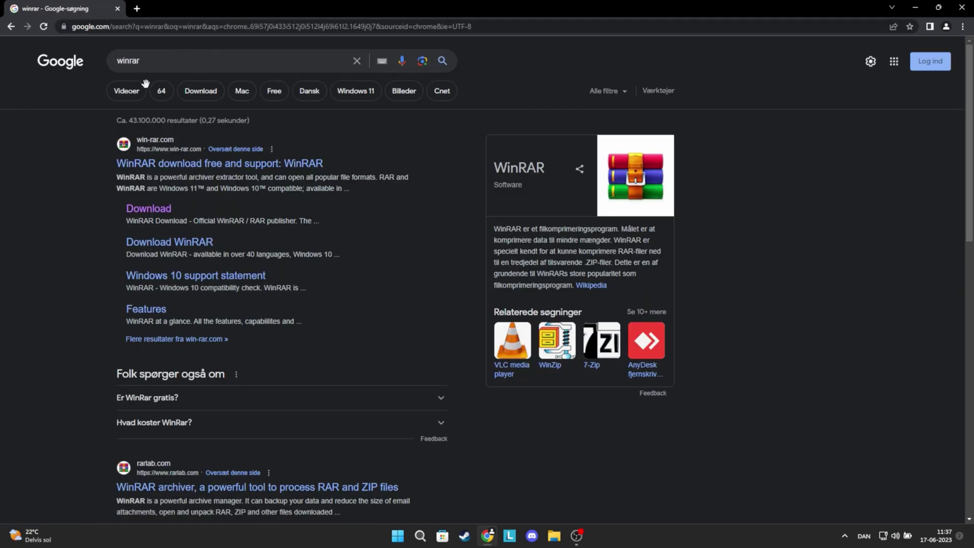
{"action": "left_click", "coordinate": [147, 212]}
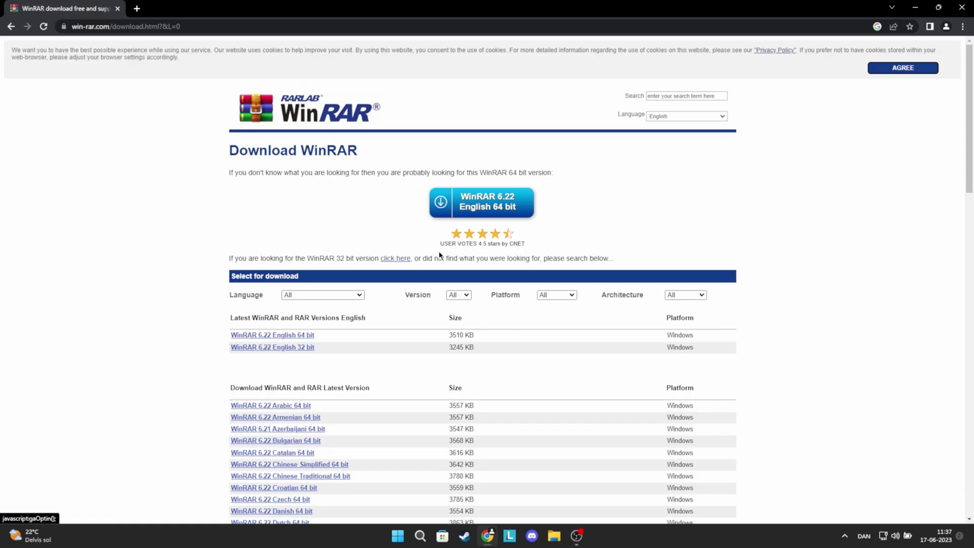
{"action": "scroll", "coordinate": [380, 235], "scroll_direction": "down", "scroll_amount": 4}
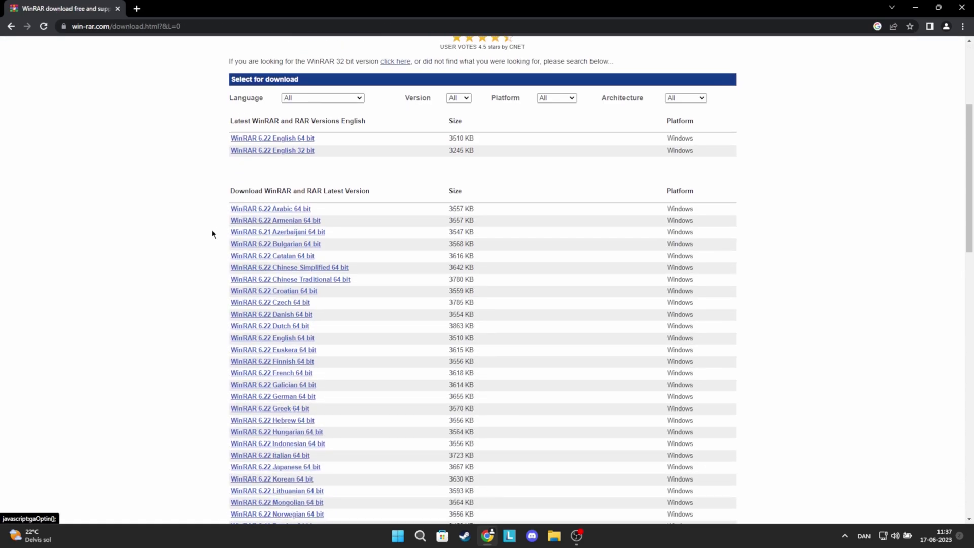
{"action": "scroll", "coordinate": [355, 254], "scroll_direction": "down", "scroll_amount": 15}
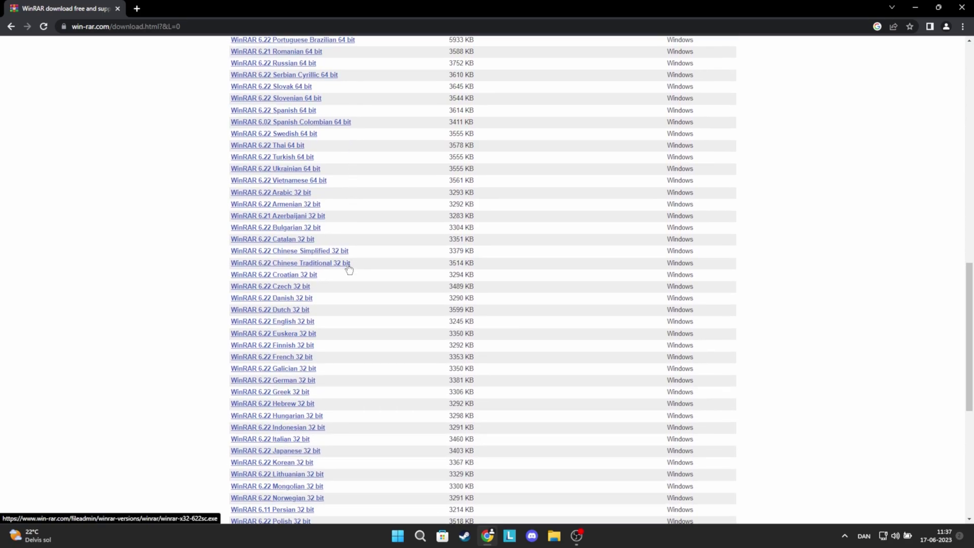
{"action": "scroll", "coordinate": [345, 264], "scroll_direction": "down", "scroll_amount": 5}
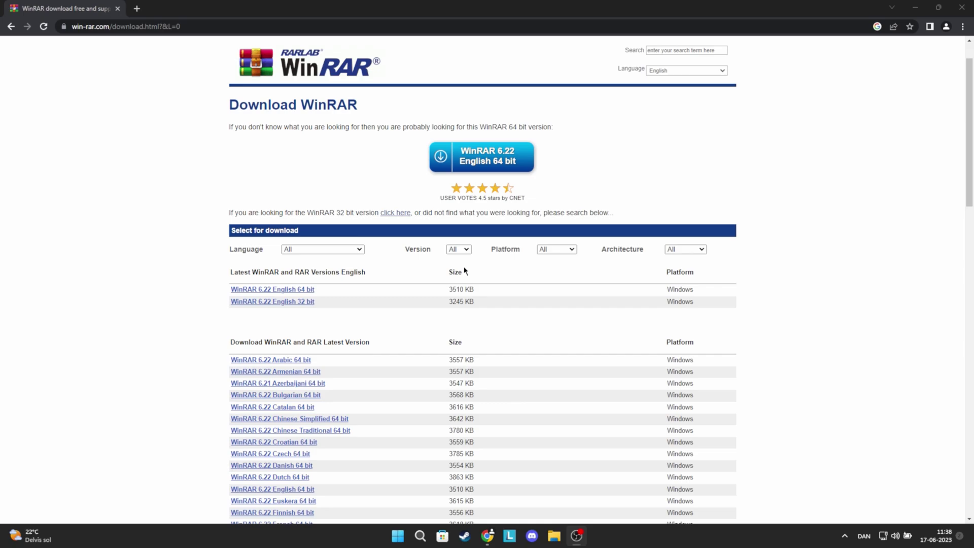
Launch the Windows Settings app by searching 'ind'.
{"action": "left_click", "coordinate": [420, 536]}
{"action": "type", "text": "ind"}
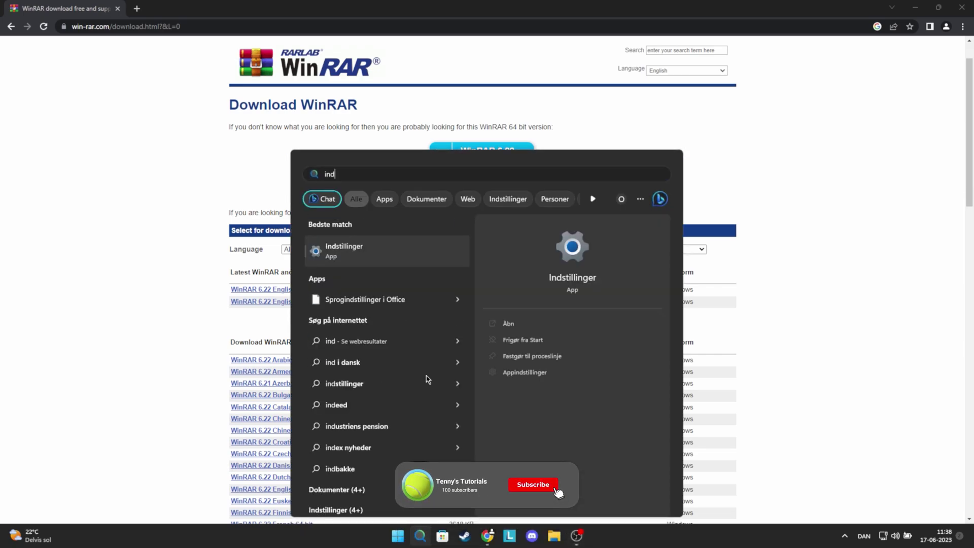
{"action": "left_click", "coordinate": [594, 247]}
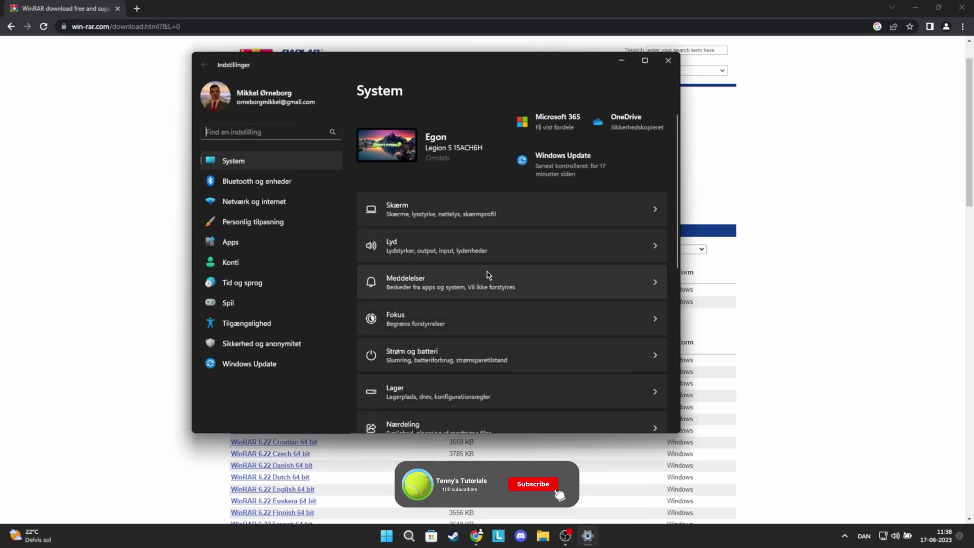
Check the System › Om page's system type: 64-bit operating system, x64-based processor.
{"action": "scroll", "coordinate": [434, 201], "scroll_direction": "down", "scroll_amount": 5}
{"action": "scroll", "coordinate": [433, 198], "scroll_direction": "down", "scroll_amount": 3}
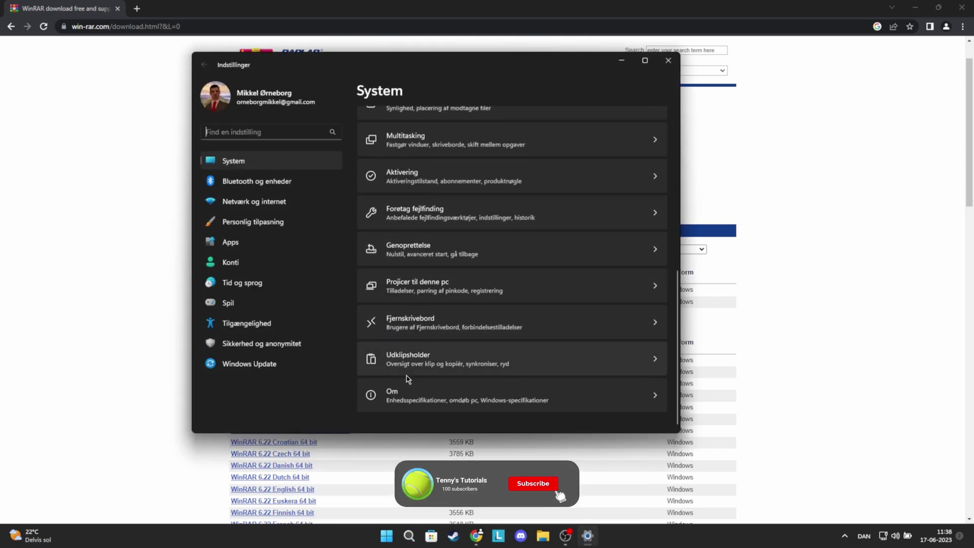
{"action": "left_click", "coordinate": [397, 403]}
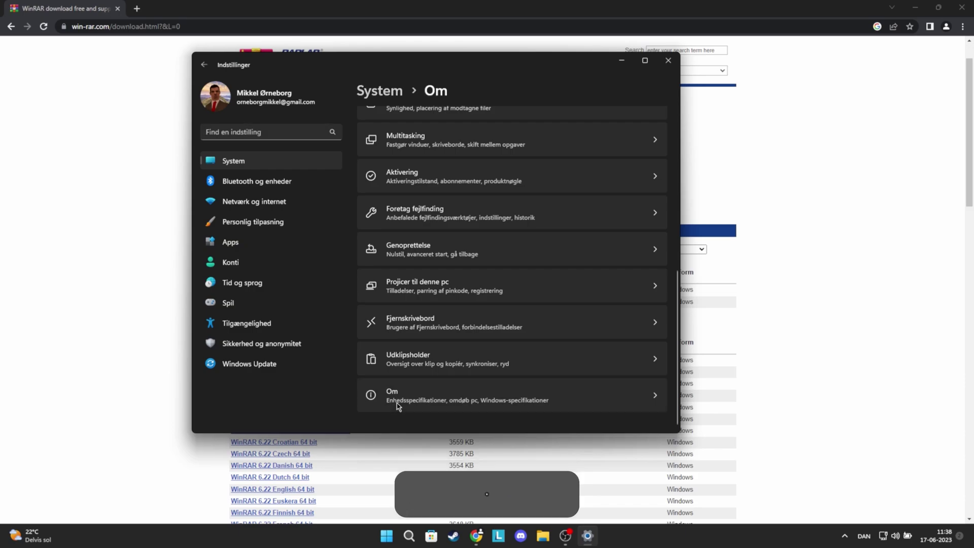
{"action": "left_click_drag", "start_coordinate": [476, 263], "coordinate": [619, 266]}
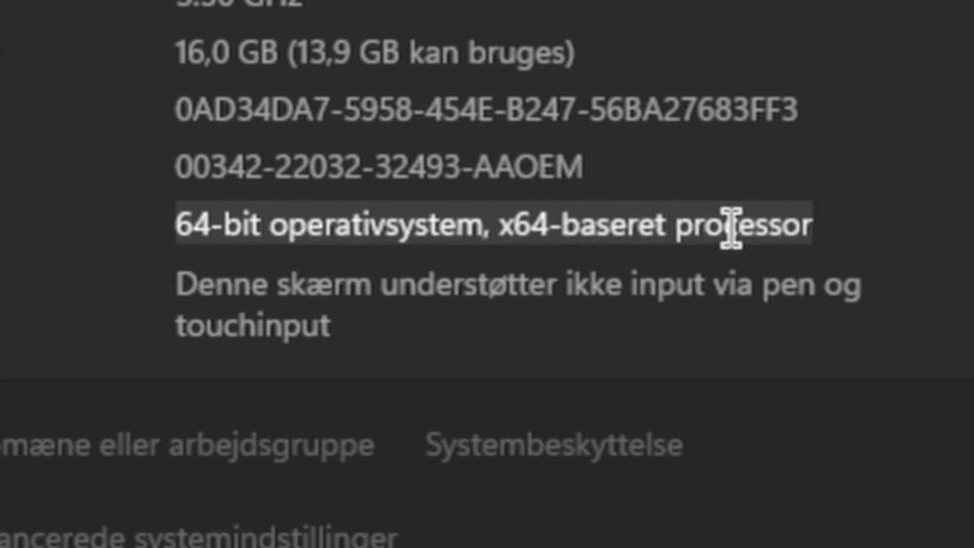
{"action": "left_click", "coordinate": [809, 235]}
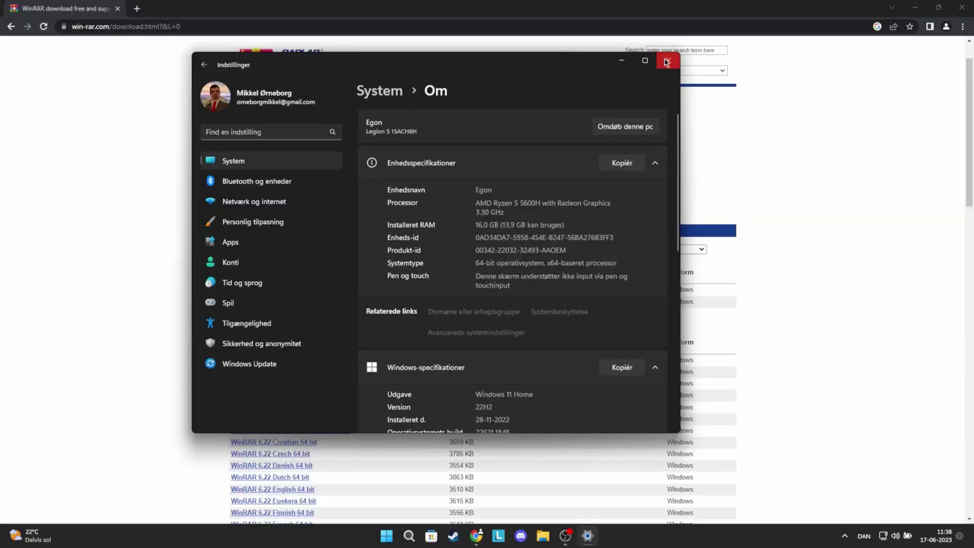
Download the WinRAR 6.22 English 64-bit installer and run winrar-x64-622.exe.
{"action": "left_click", "coordinate": [707, 65]}
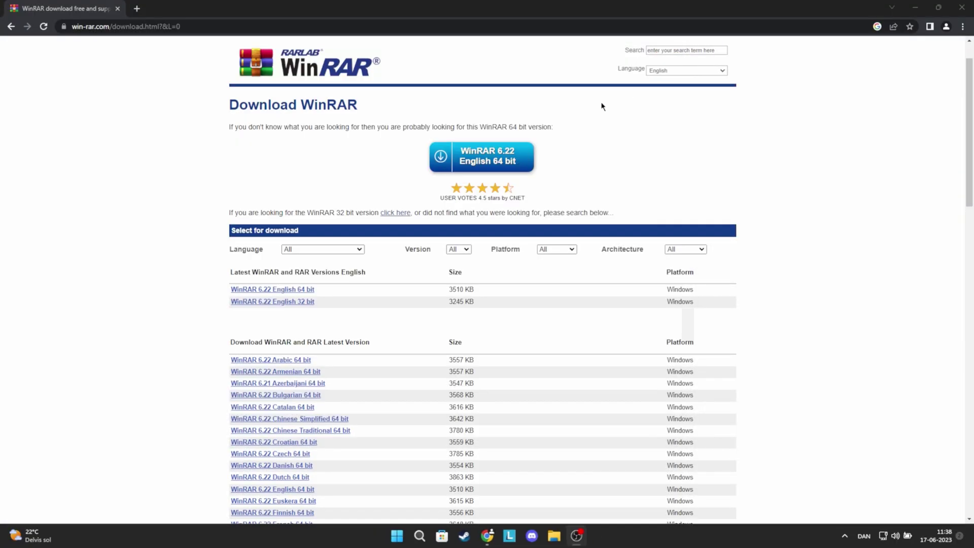
{"action": "left_click", "coordinate": [304, 291]}
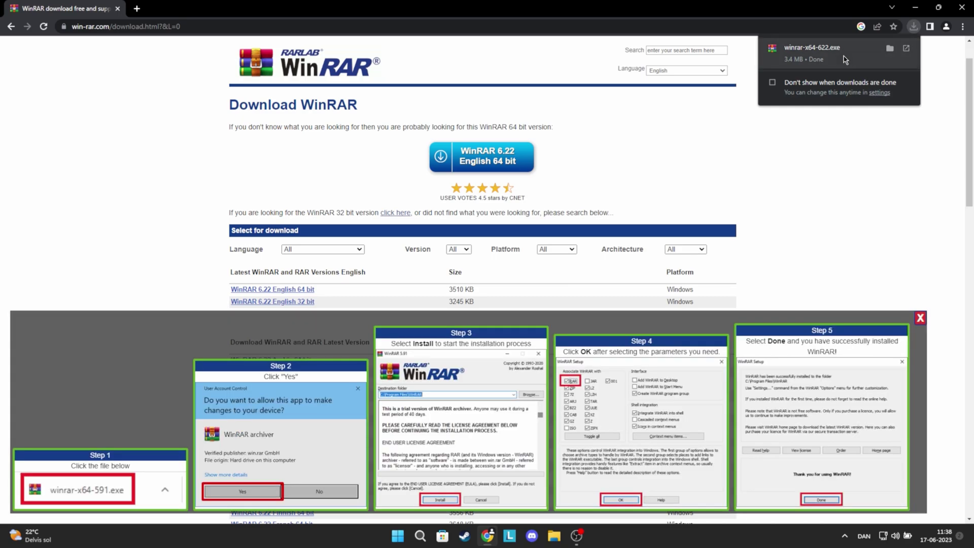
{"action": "left_click", "coordinate": [833, 49]}
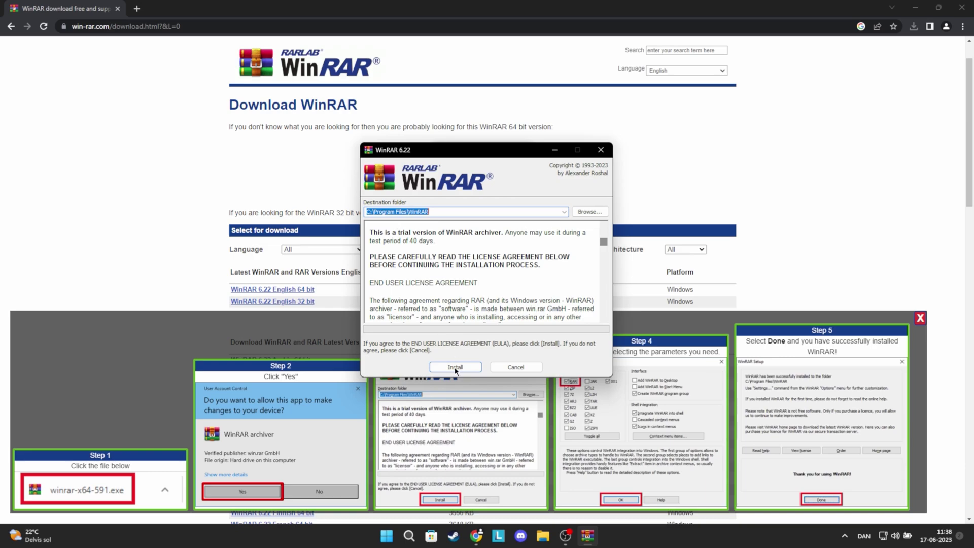
Install WinRAR to the default C:\Program Files\WinRAR folder, accepting the integration options.
{"action": "left_click", "coordinate": [455, 369]}
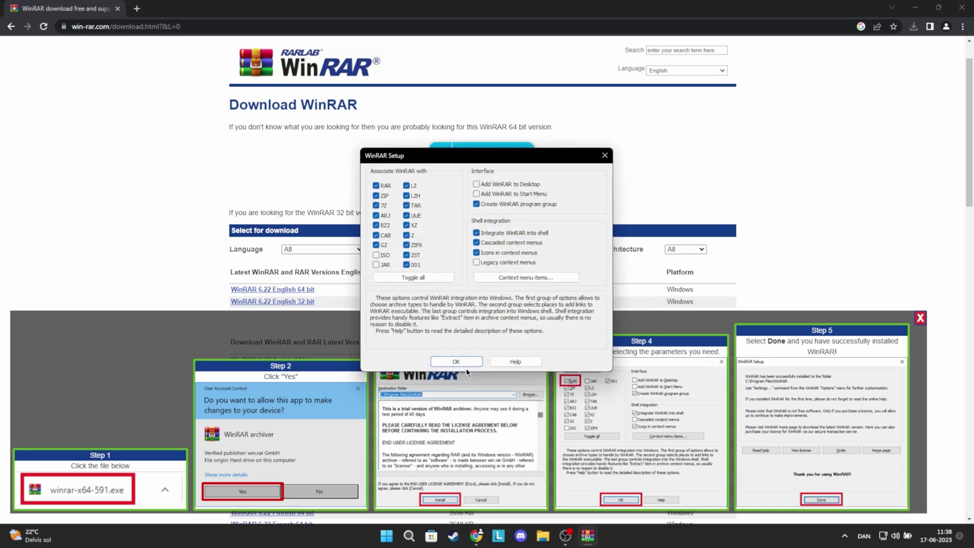
{"action": "left_click", "coordinate": [468, 363]}
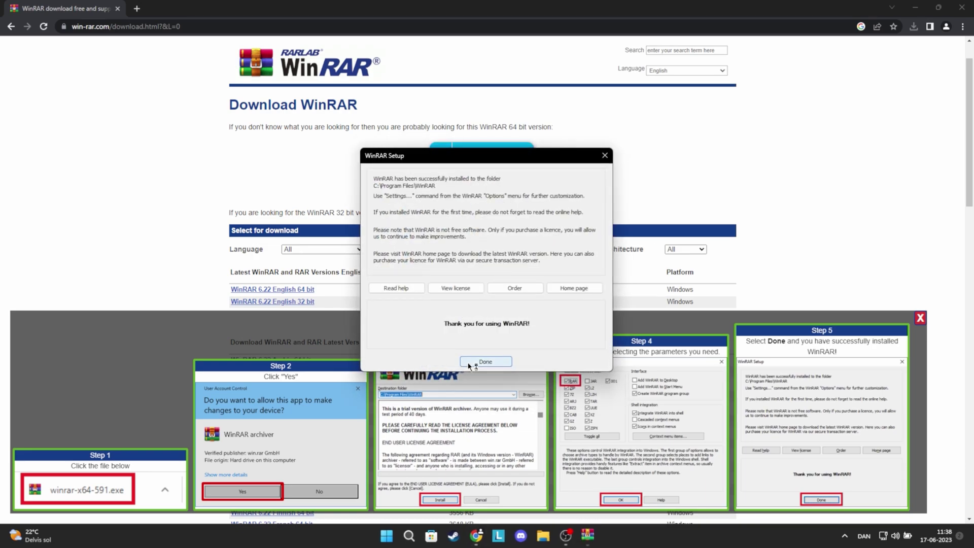
{"action": "left_click", "coordinate": [487, 365]}
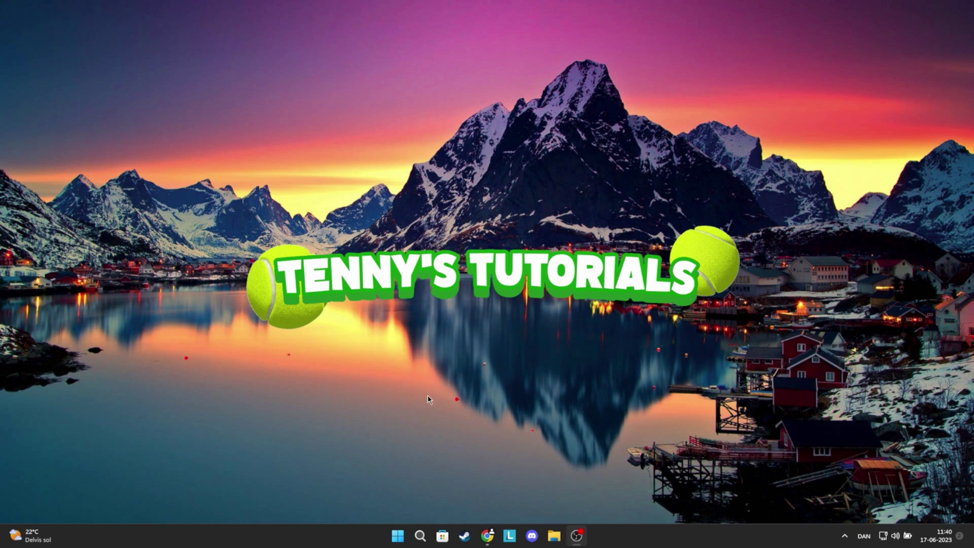
Search the Start menu for WinRAR and bring up the app's options menu with Fjern.
{"action": "key", "text": "super"}
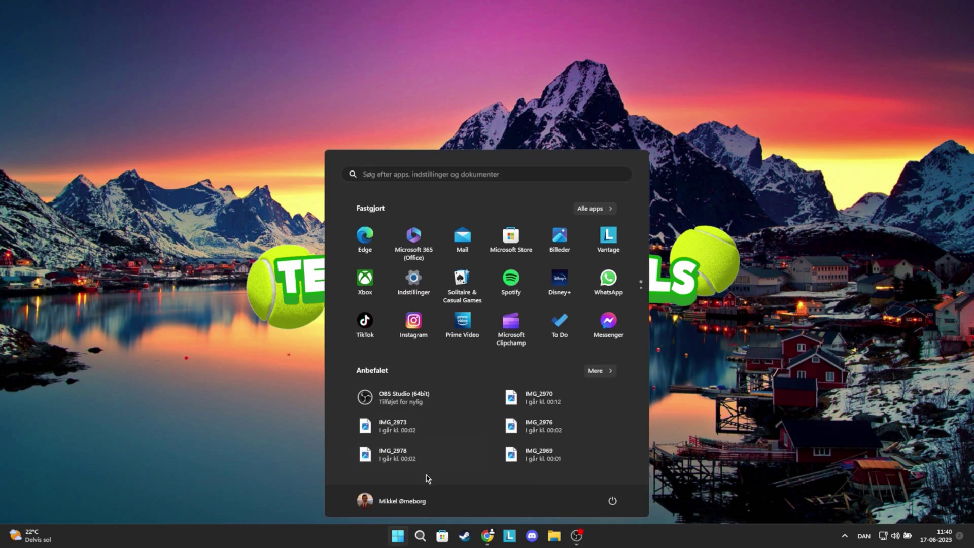
{"action": "left_click", "coordinate": [503, 175]}
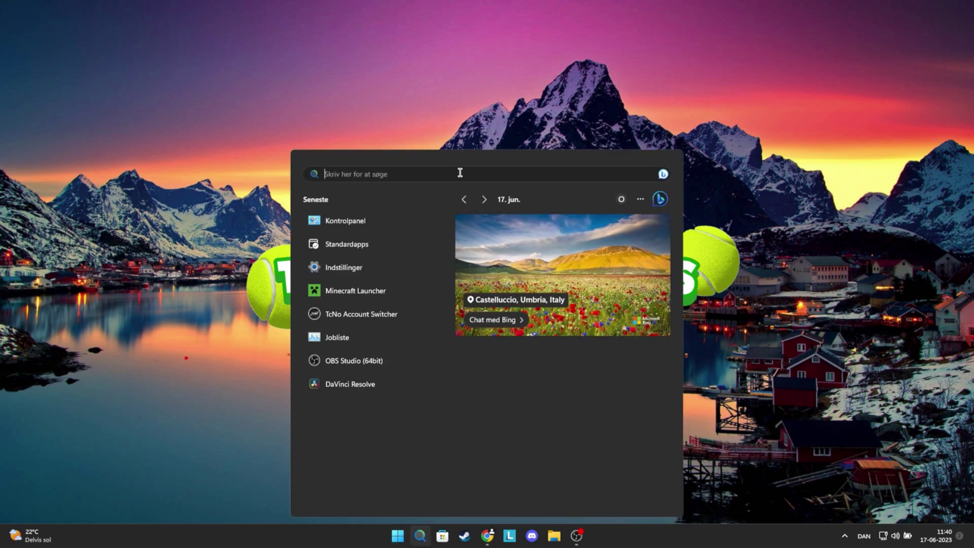
{"action": "type", "text": "winraa"}
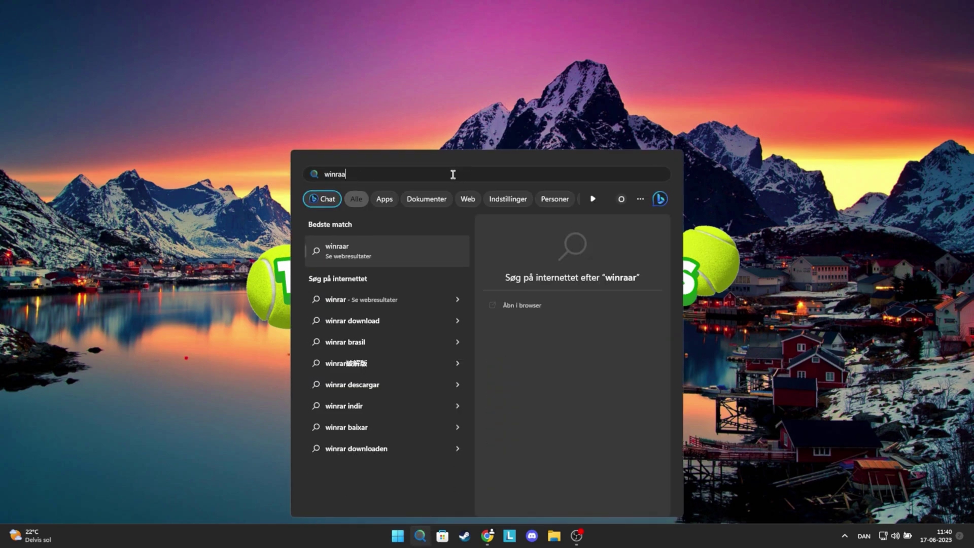
{"action": "key", "text": "BackSpace"}
{"action": "type", "text": "r"}
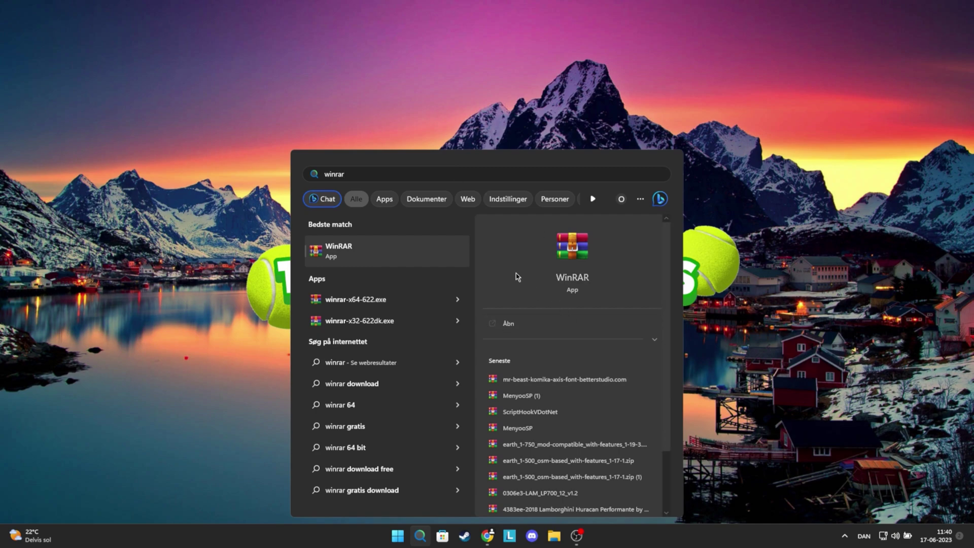
{"action": "key", "text": "BackSpace"}
{"action": "key", "text": "BackSpace"}
{"action": "key", "text": "BackSpace"}
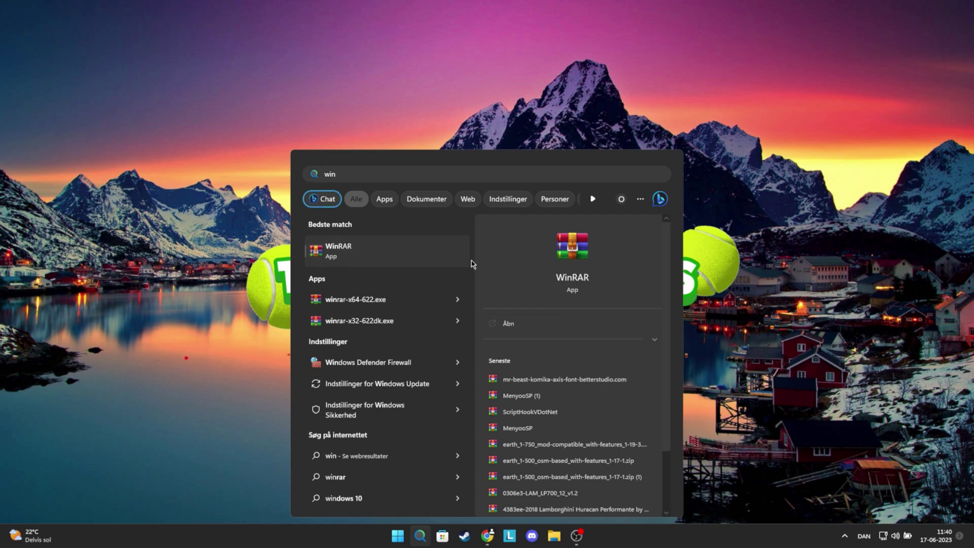
{"action": "right_click", "coordinate": [456, 255]}
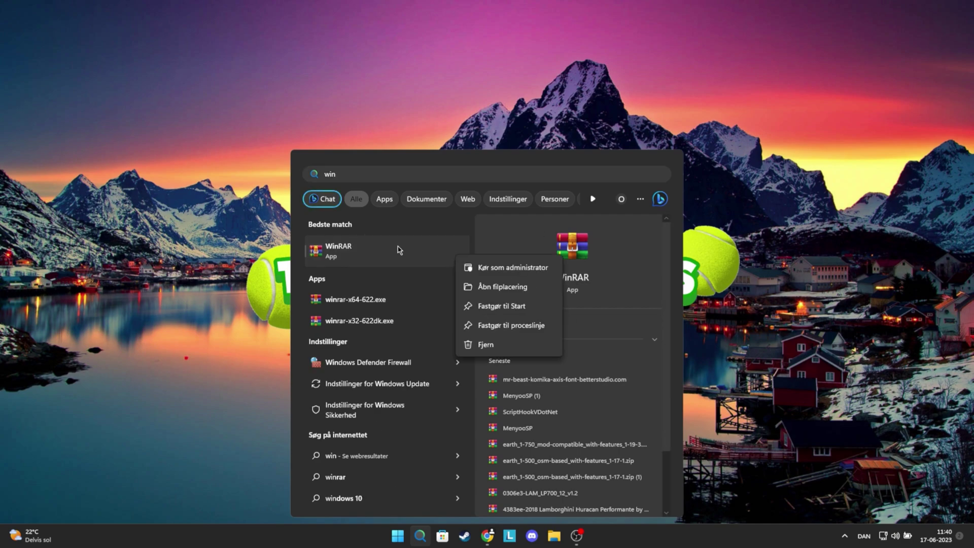
Uninstall WinRAR 6.22 (64-bit) from Programmer og funktioner, confirming with Ja.
{"action": "left_click", "coordinate": [477, 345]}
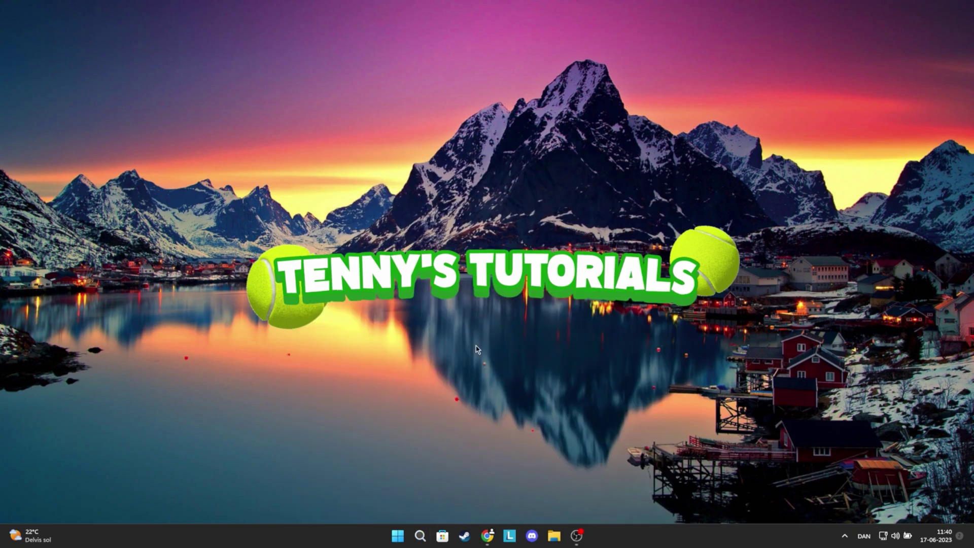
{"action": "scroll", "coordinate": [367, 254], "scroll_direction": "down", "scroll_amount": 5}
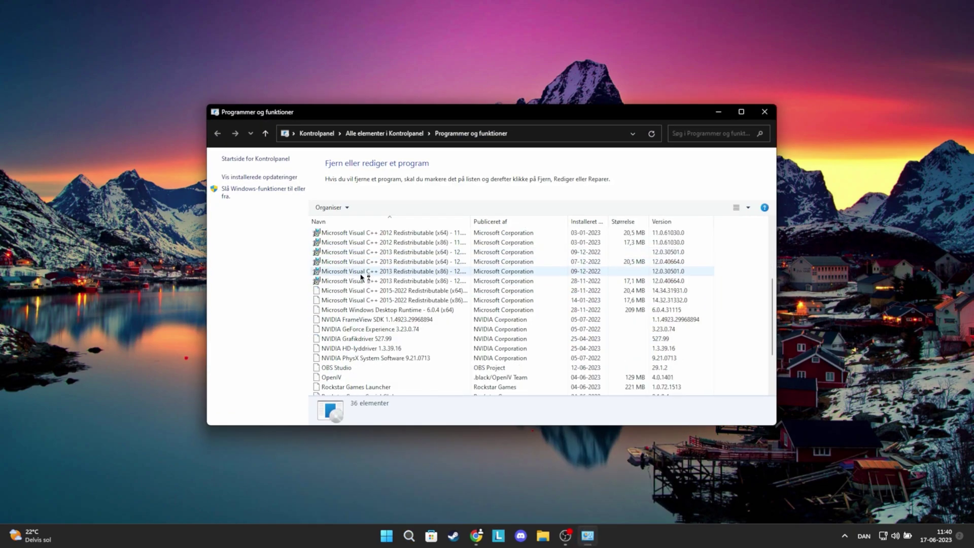
{"action": "scroll", "coordinate": [361, 278], "scroll_direction": "down", "scroll_amount": 3}
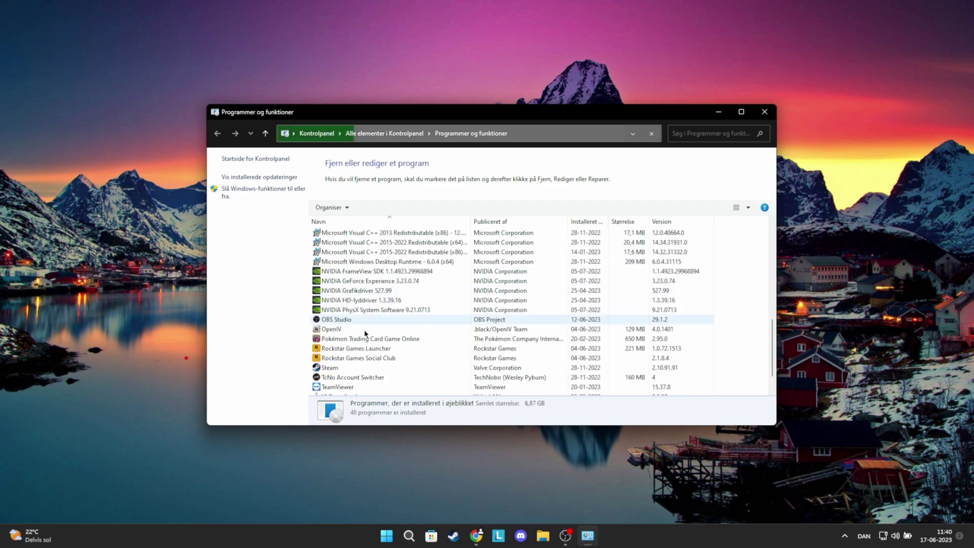
{"action": "left_click", "coordinate": [349, 388]}
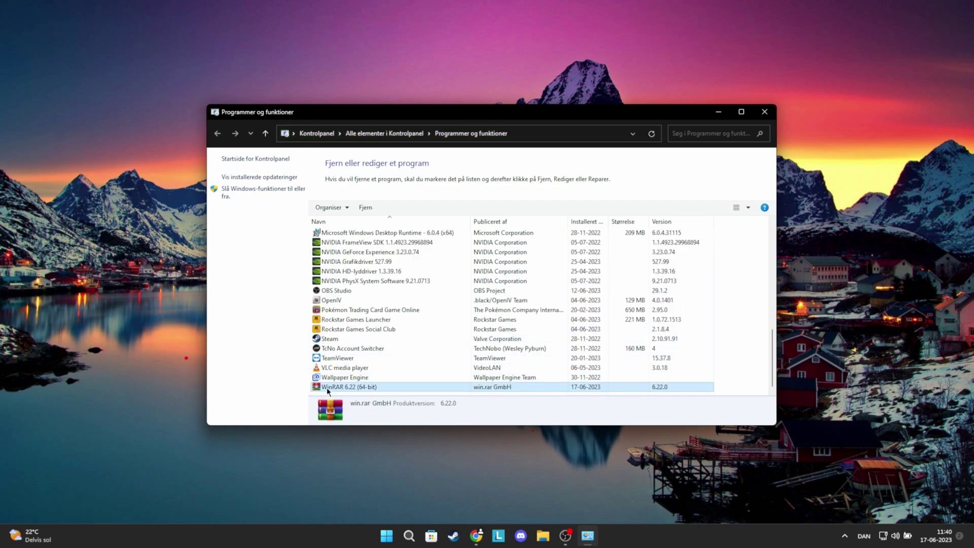
{"action": "right_click", "coordinate": [358, 389]}
{"action": "left_click", "coordinate": [375, 395]}
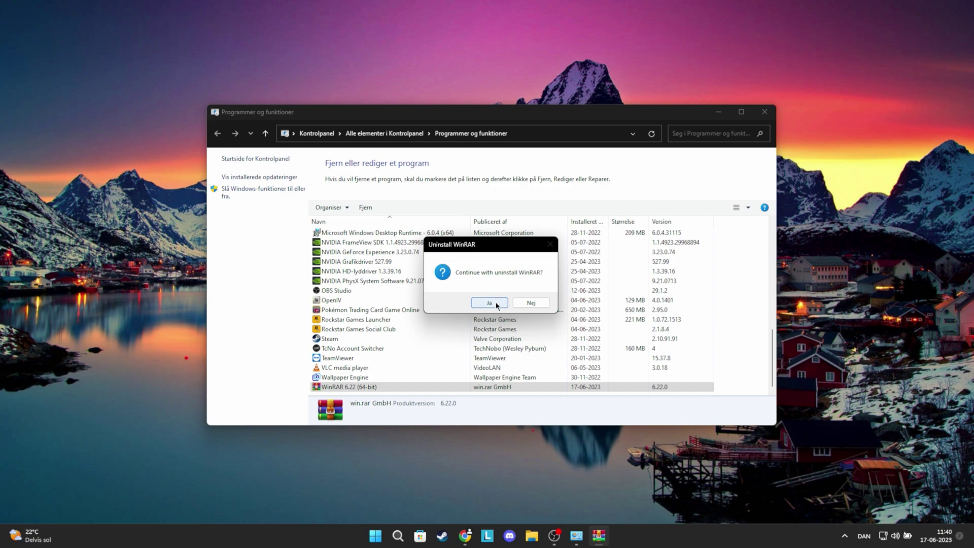
{"action": "left_click", "coordinate": [497, 305]}
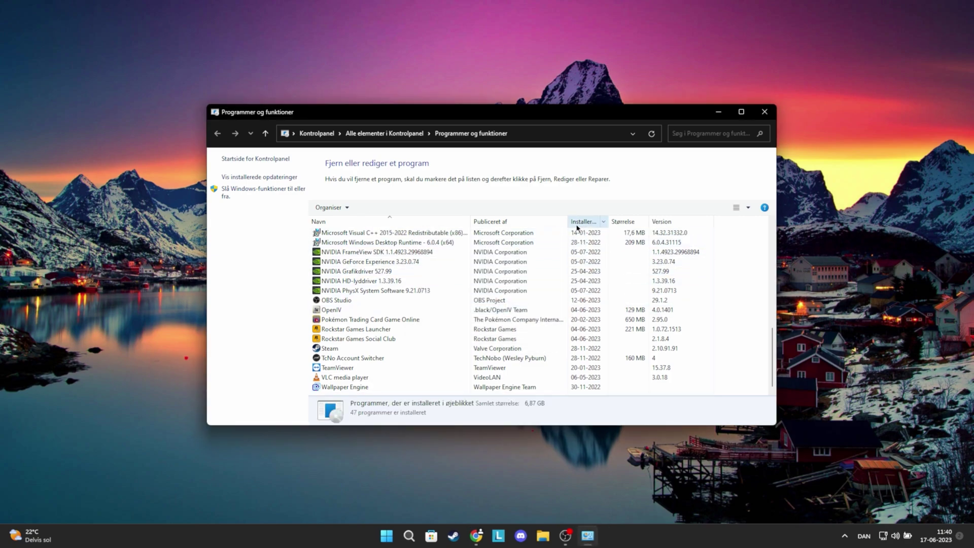
{"action": "left_click", "coordinate": [769, 111]}
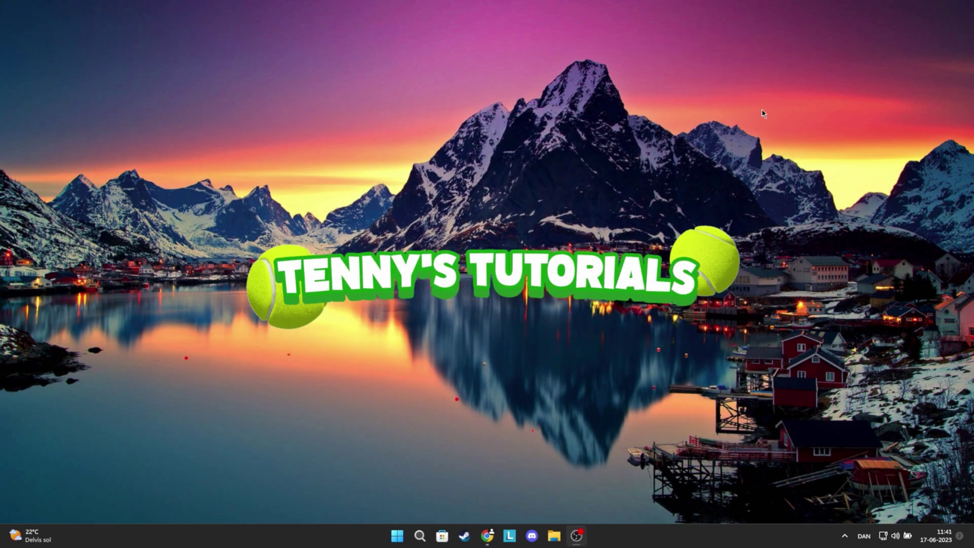
{"action": "left_click", "coordinate": [487, 536]}
{"action": "scroll", "coordinate": [360, 221], "scroll_direction": "up", "scroll_amount": 10}
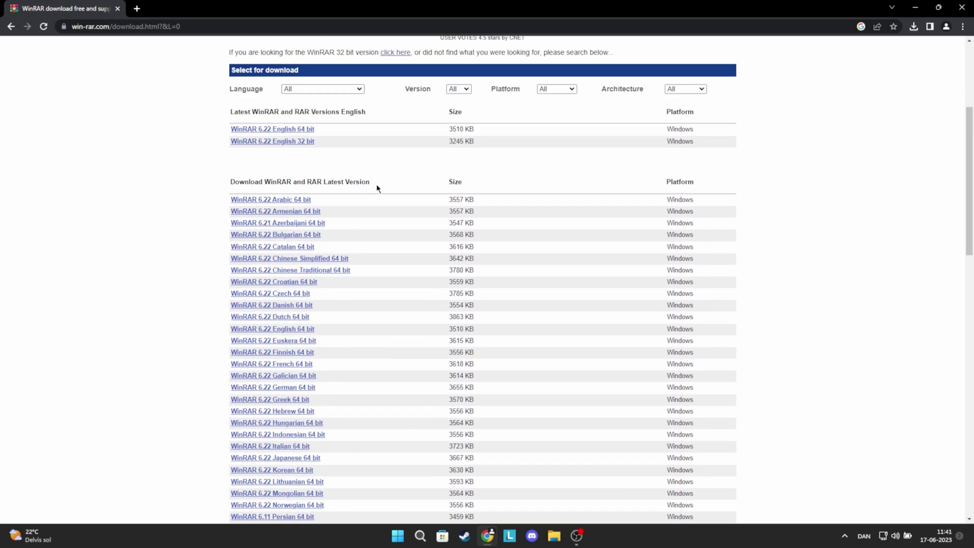